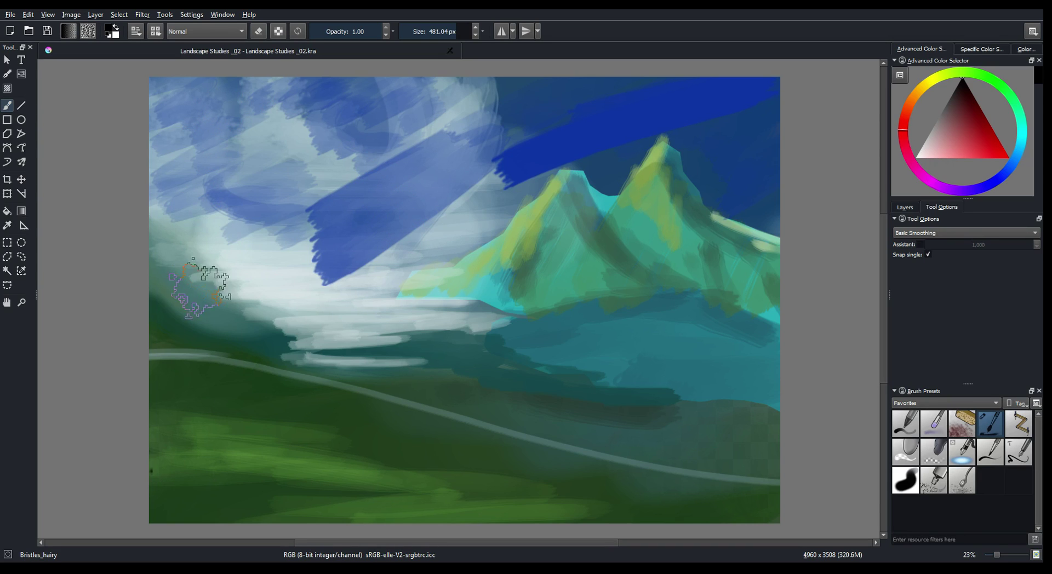
Pick red and paint broad strokes over the clouds, hills, upper sky, middle and bottom field
left_click_drag(176, 306, 290, 253)
left_click(995, 151)
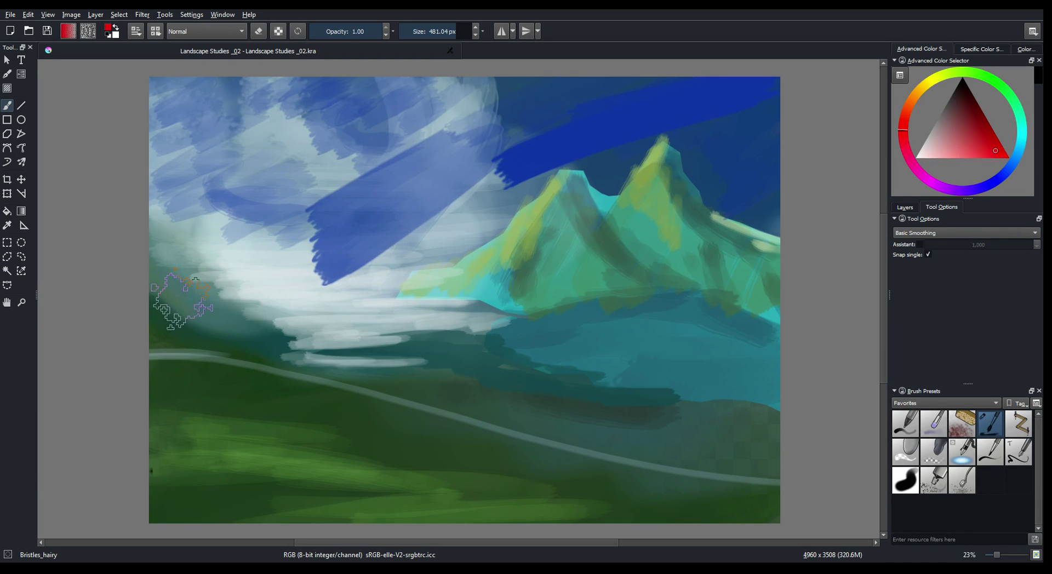
mouse_move(176, 309)
left_mouse_down()
mouse_move(332, 247)
mouse_move(761, 257)
left_mouse_up()
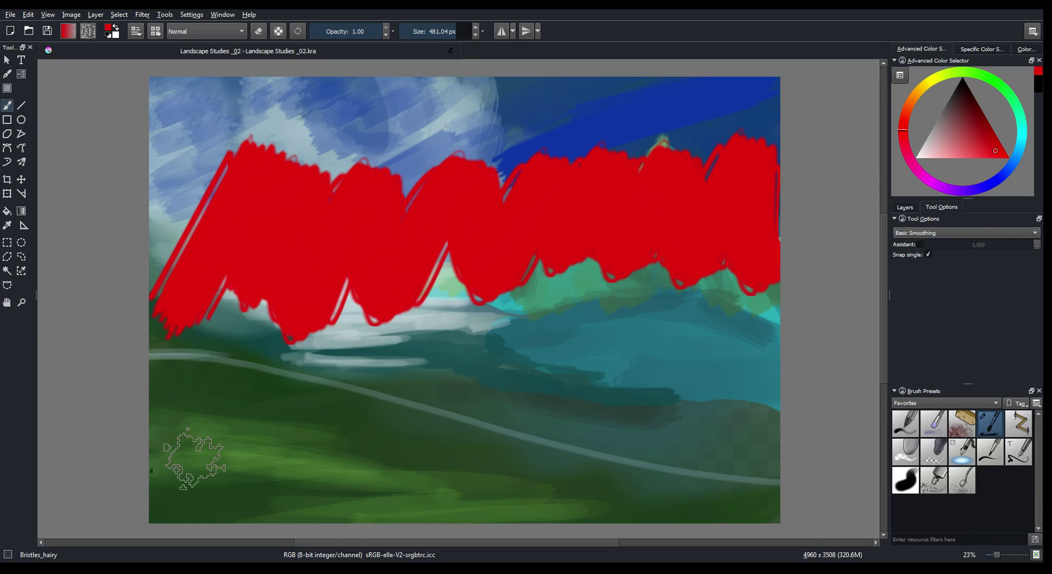
mouse_move(175, 446)
left_mouse_down()
mouse_move(427, 359)
mouse_move(734, 378)
left_mouse_up()
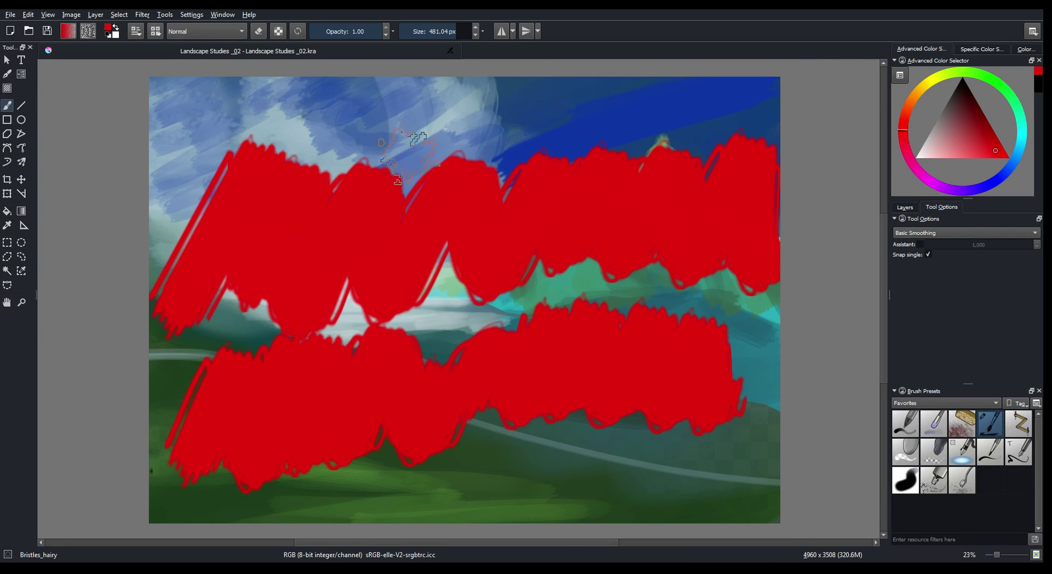
mouse_move(539, 116)
left_mouse_down()
mouse_move(369, 176)
mouse_move(569, 137)
left_mouse_up()
left_click_drag(650, 171, 657, 352)
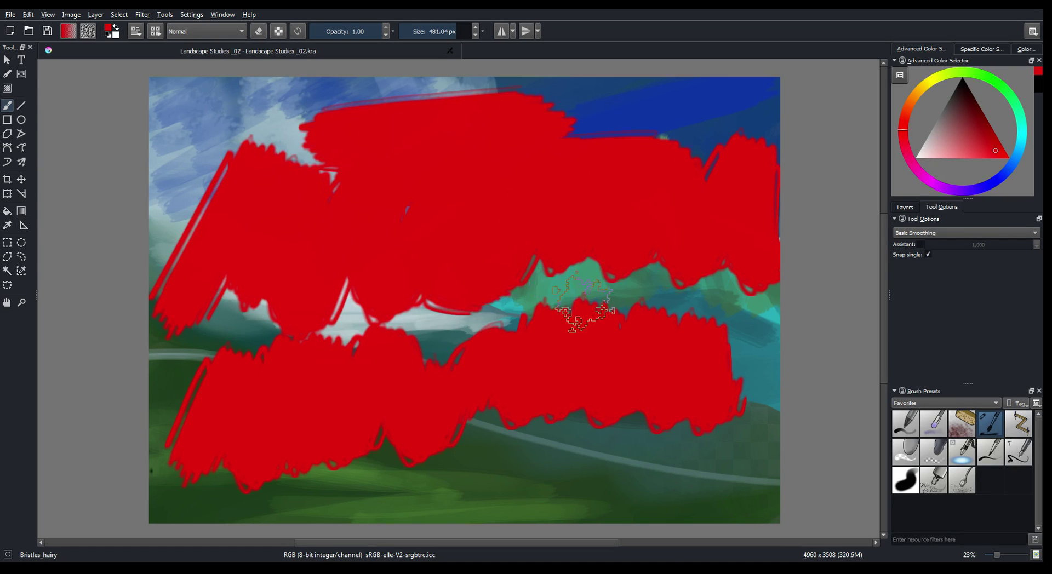
mouse_move(567, 455)
left_mouse_down()
mouse_move(662, 426)
mouse_move(740, 449)
left_mouse_up()
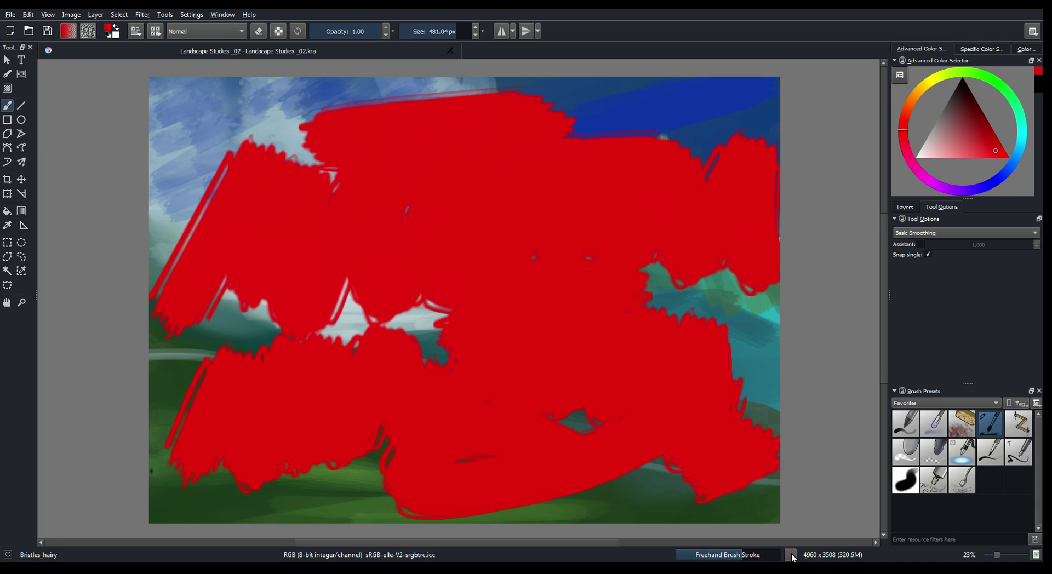
Undo the three red test strokes to restore the original sky, mountains and hills
key("ctrl+z")
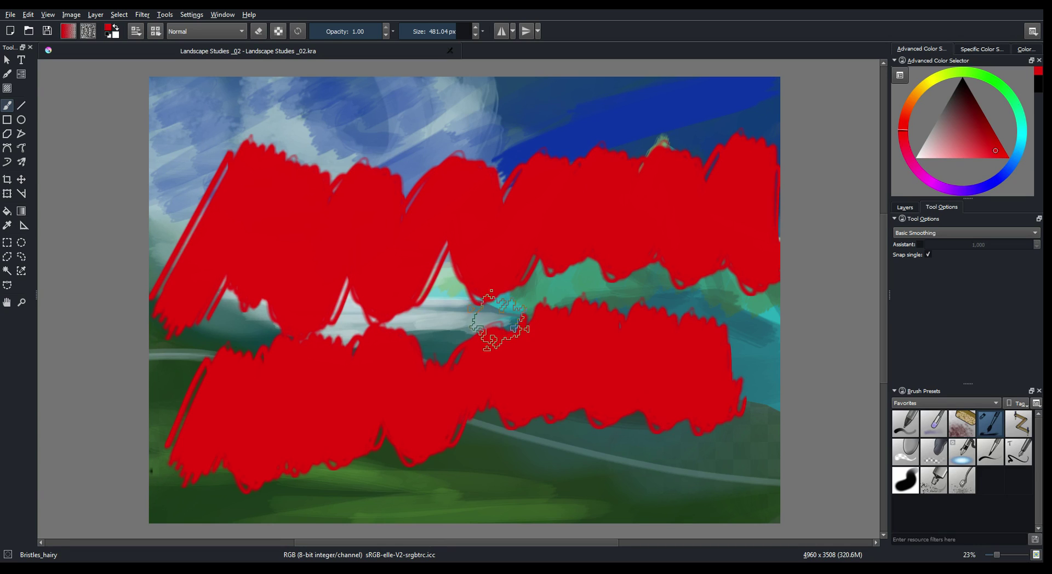
key("ctrl+z")
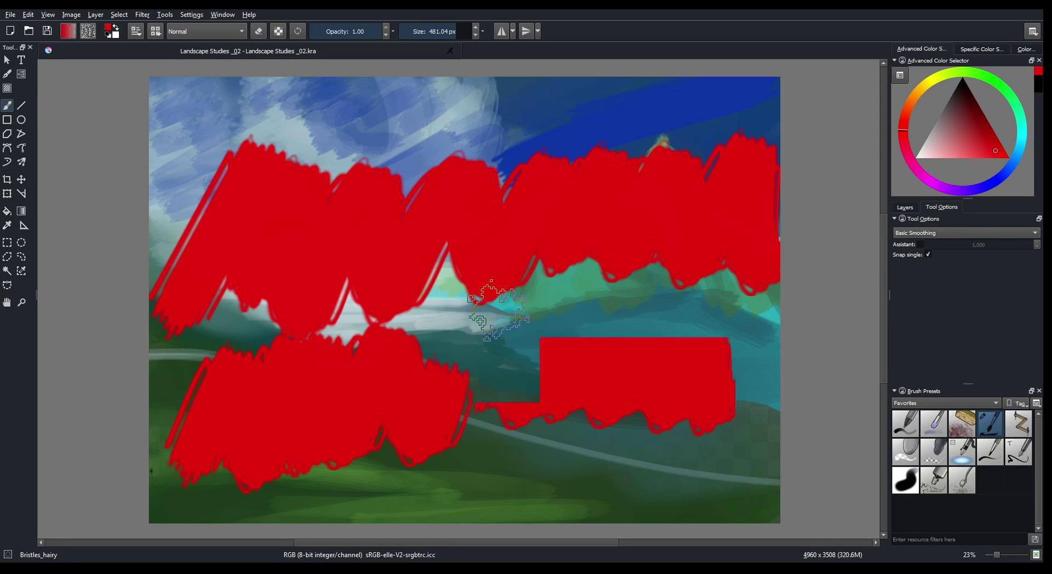
key("ctrl+z")
key("ctrl+z")
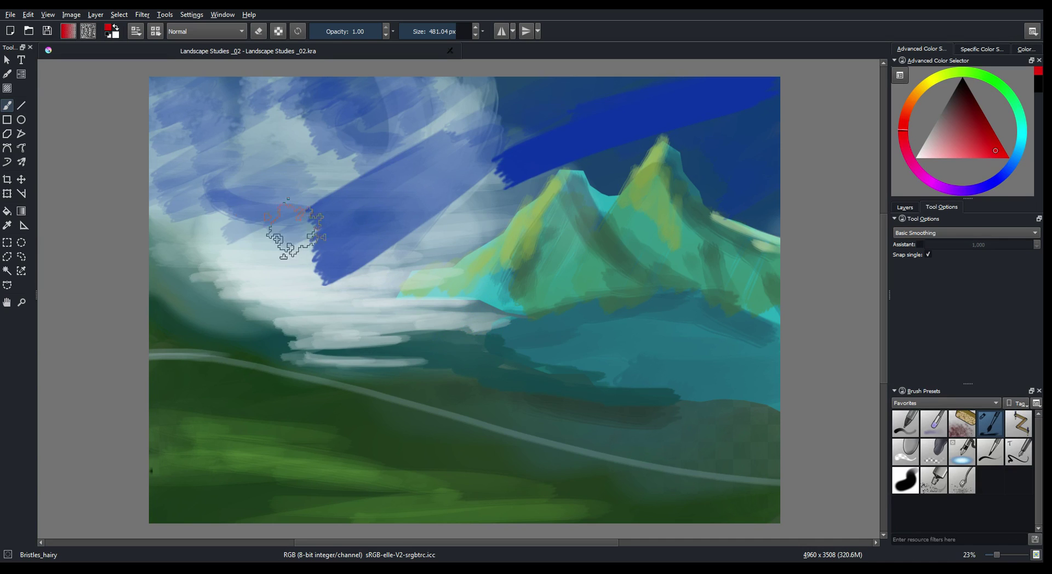
Open the Bristles_hairy brush settings editor, then dismiss it without changes
left_click(136, 32)
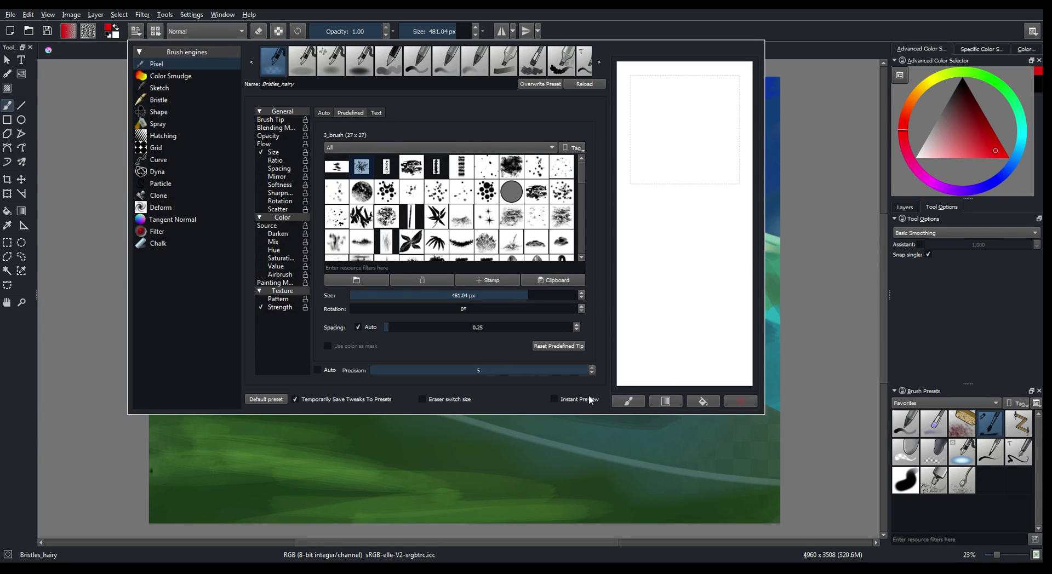
left_click(818, 295)
Paint a wide red stroke with the unchanged brush, then undo all red strokes
left_click_drag(427, 277, 180, 186)
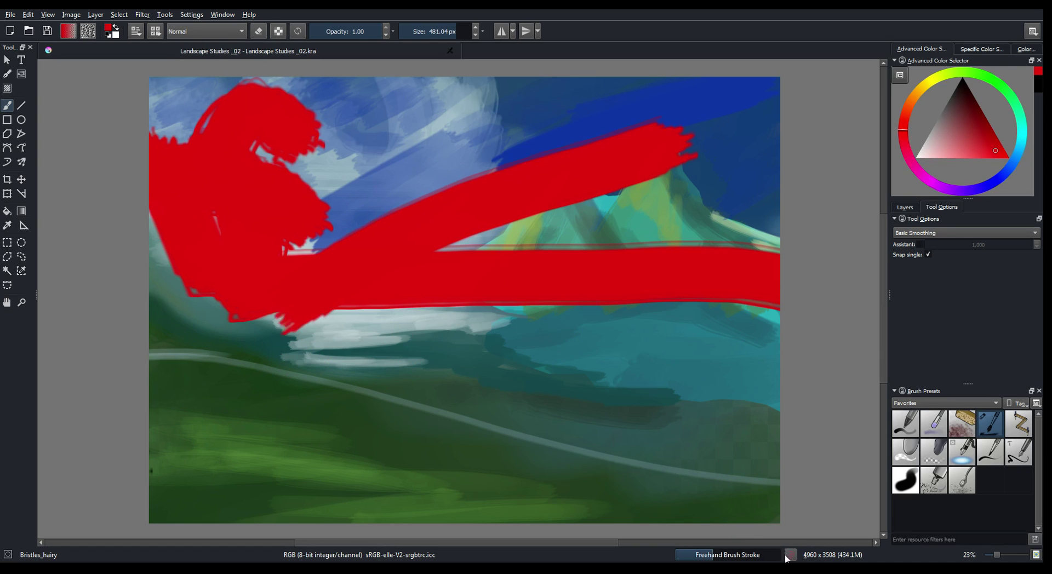
key("ctrl+z")
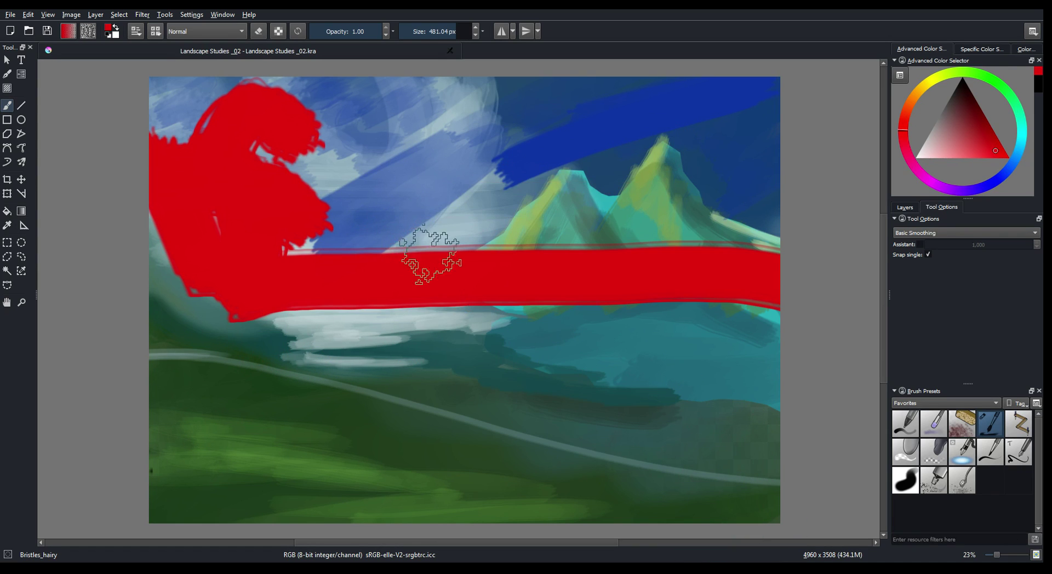
key("ctrl+z")
key("ctrl+z")
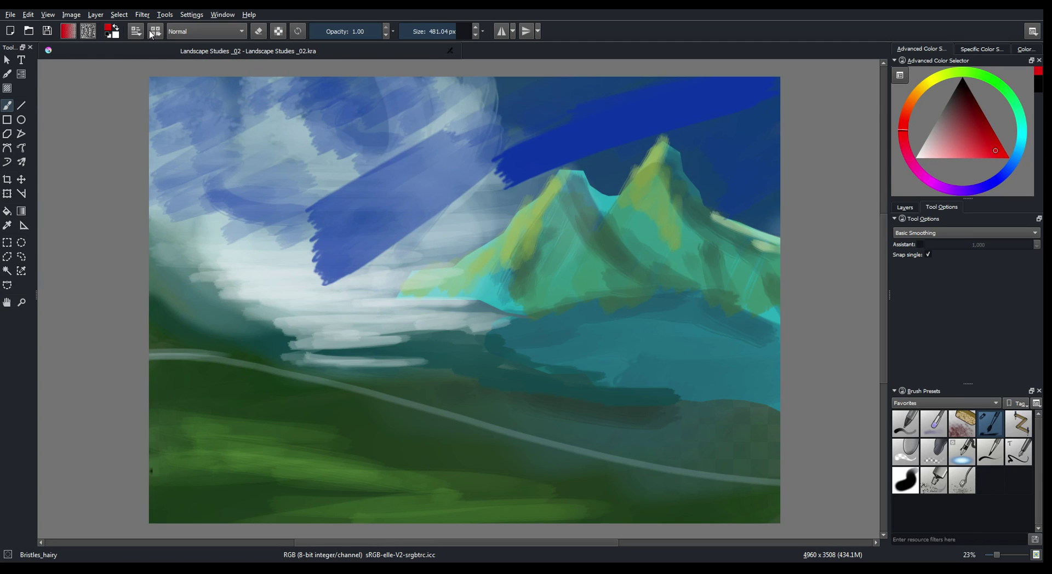
Enable Instant Preview for the brush and paint a red stroke from the right edge to the peak
left_click(137, 31)
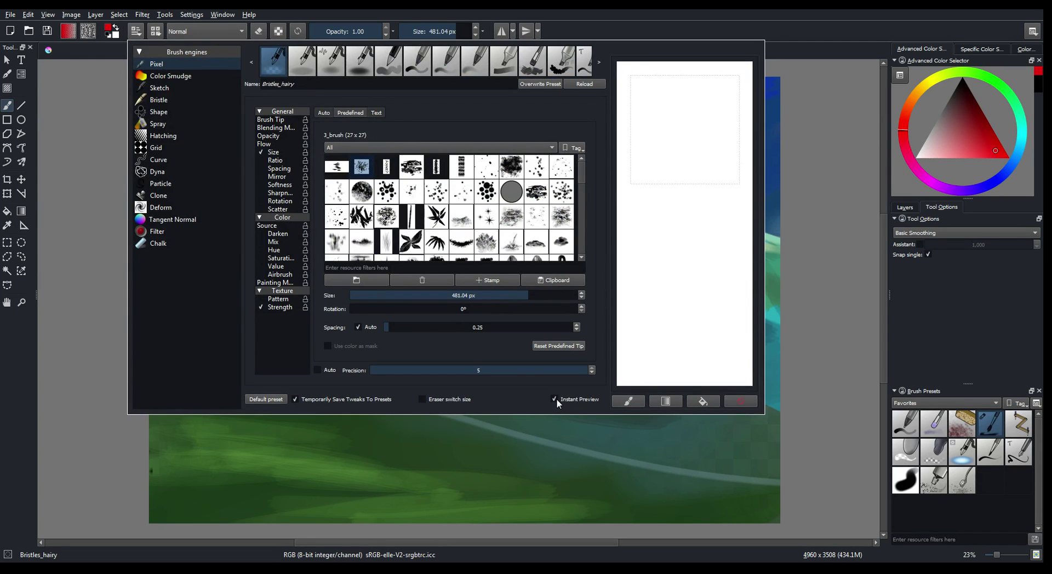
left_click(814, 262)
mouse_move(811, 257)
left_mouse_down()
mouse_move(652, 159)
mouse_move(599, 148)
mouse_move(521, 165)
mouse_move(352, 148)
mouse_move(249, 279)
left_mouse_up()
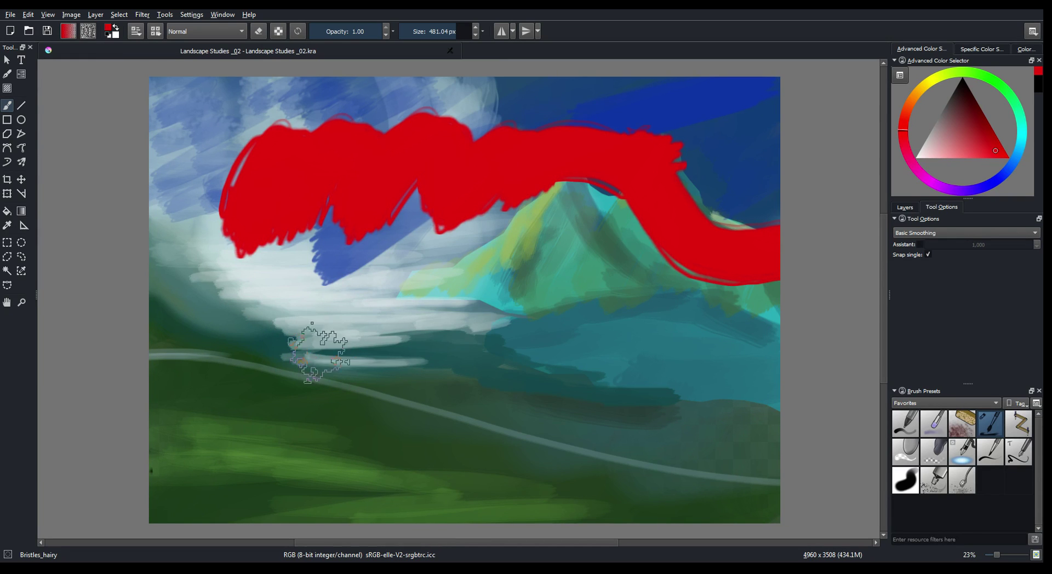
Add more red test strokes across the lower canvas while zoomed out, then undo the lower ones
mouse_move(317, 340)
left_mouse_down()
mouse_move(454, 307)
mouse_move(657, 296)
left_mouse_up()
key("minus")
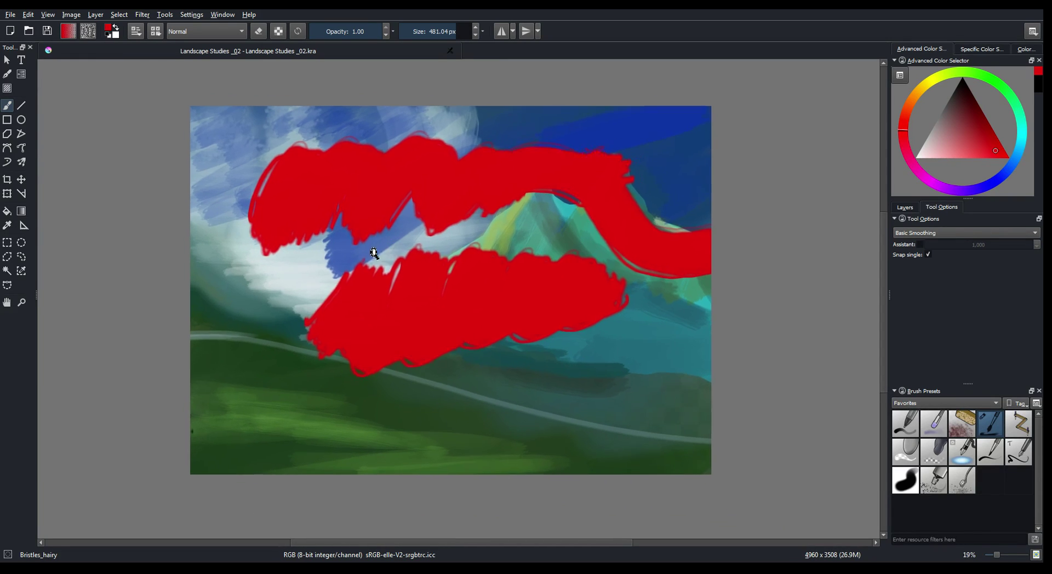
mouse_move(284, 283)
left_mouse_down()
mouse_move(274, 294)
mouse_move(366, 412)
mouse_move(533, 376)
mouse_move(639, 242)
mouse_move(641, 133)
mouse_move(539, 252)
left_mouse_up()
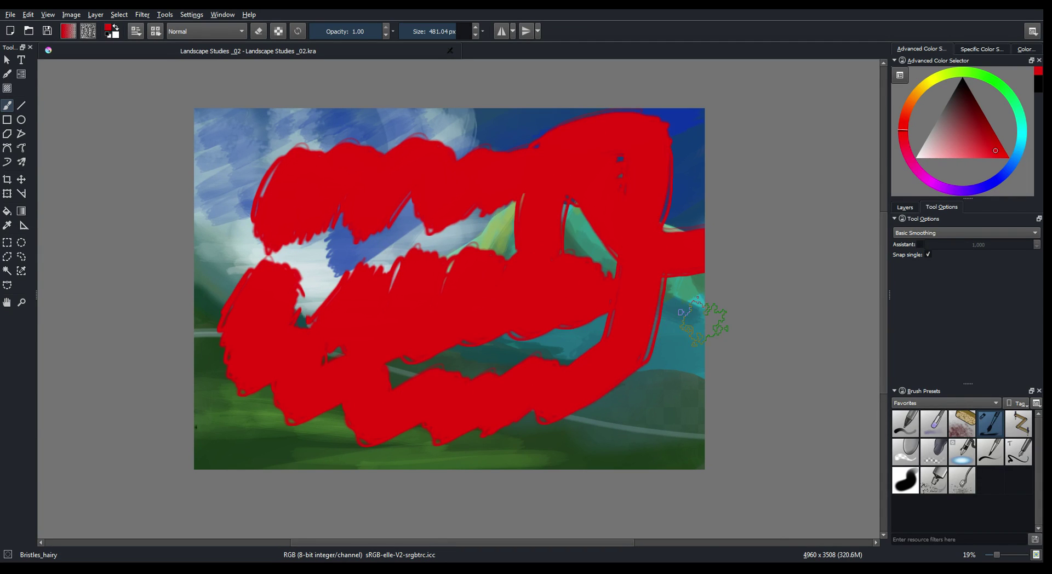
mouse_move(701, 315)
left_mouse_down()
mouse_move(605, 200)
mouse_move(512, 150)
mouse_move(411, 187)
mouse_move(634, 175)
mouse_move(552, 169)
mouse_move(506, 320)
mouse_move(434, 324)
mouse_move(511, 380)
mouse_move(625, 188)
mouse_move(566, 196)
left_mouse_up()
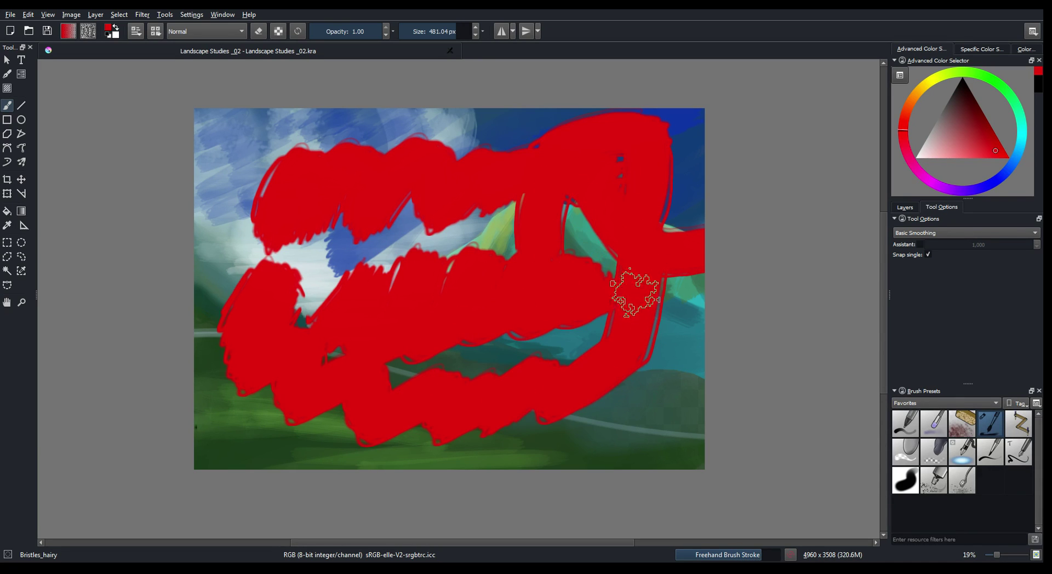
left_click(791, 555)
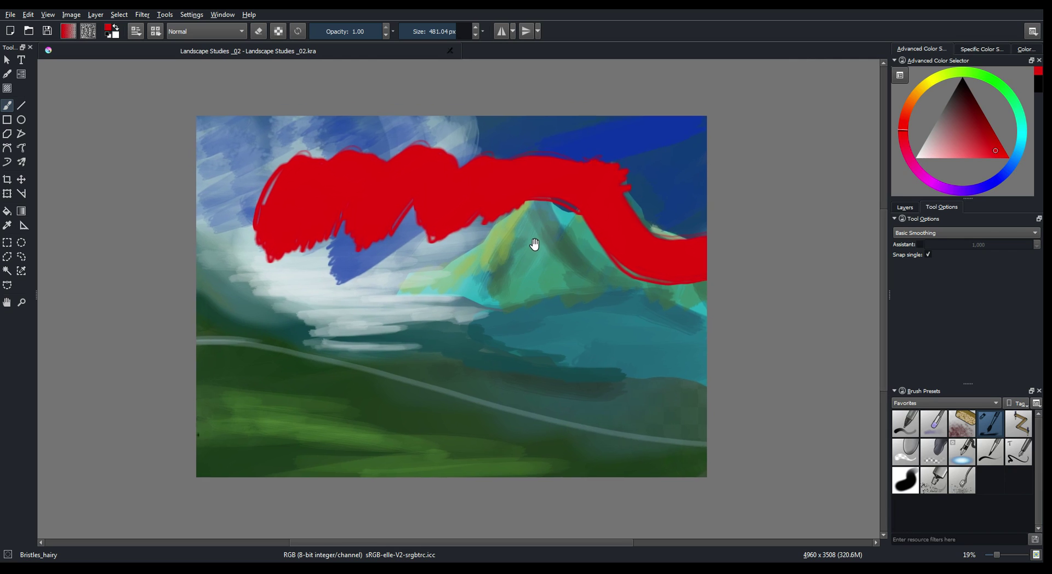
Adjust the view slightly and undo the remaining red band across the sky
scroll(542, 242, "up", 1)
left_click_drag(551, 241, 553, 234)
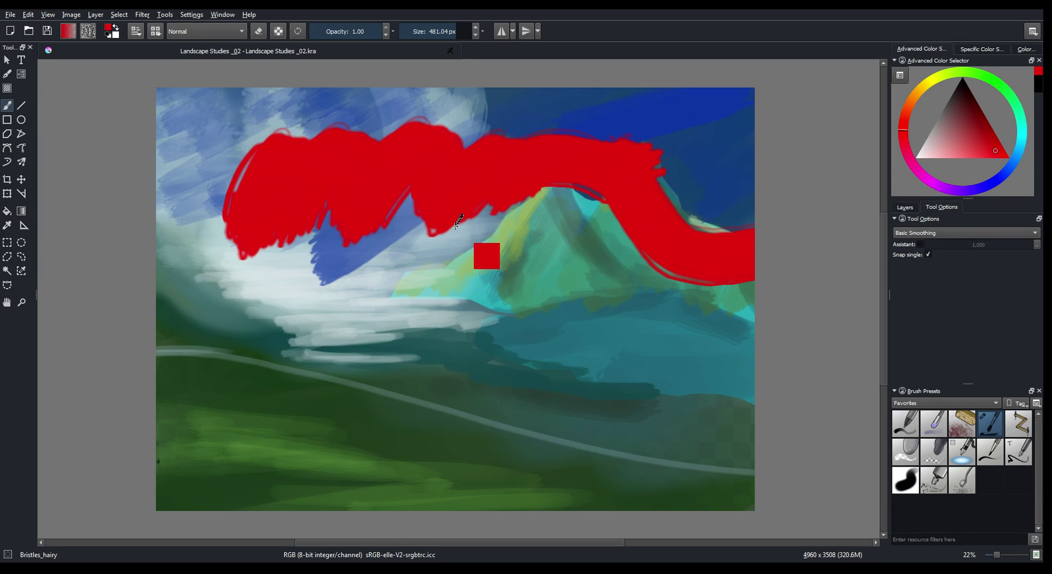
key("ctrl+z")
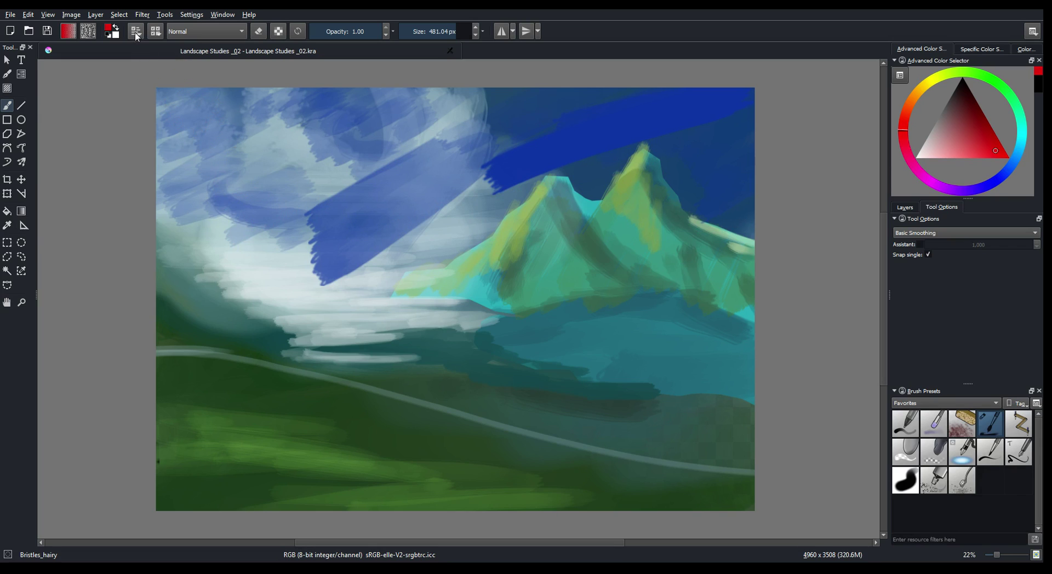
Untick Temporarily Save Tweaks To Presets, returning the Bristles_hairy brush to 130 px
left_click(136, 33)
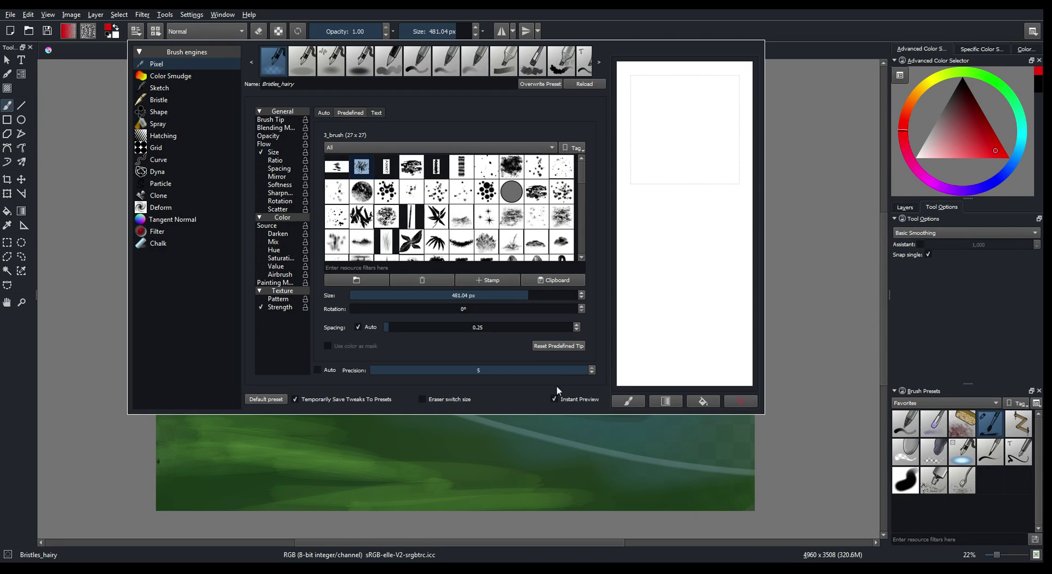
left_click(296, 399)
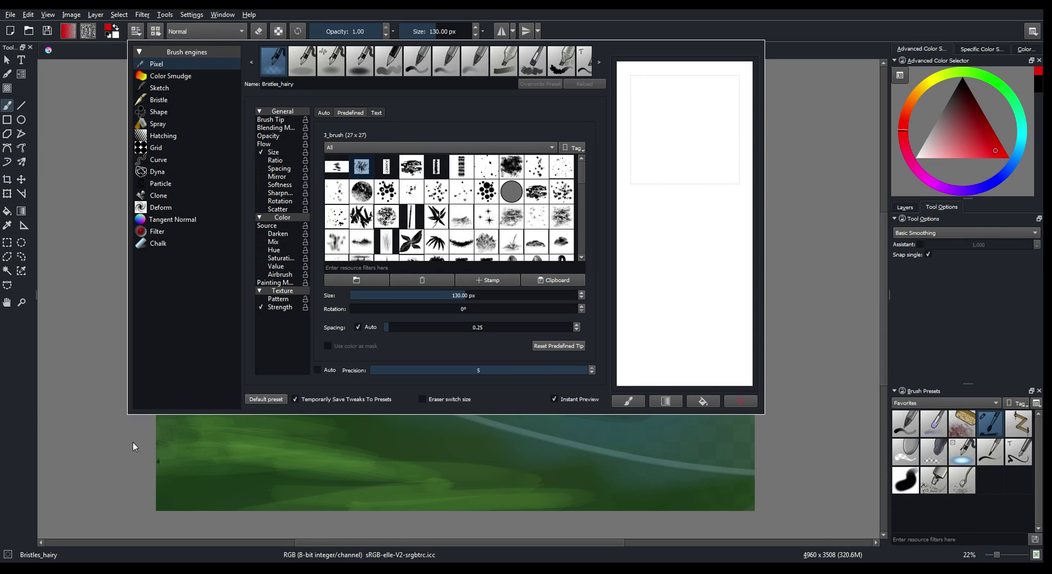
Paint a thin red curve, zigzag, hook and loops across the sky, mountains and hills
left_click(115, 415)
left_click_drag(121, 422, 262, 222)
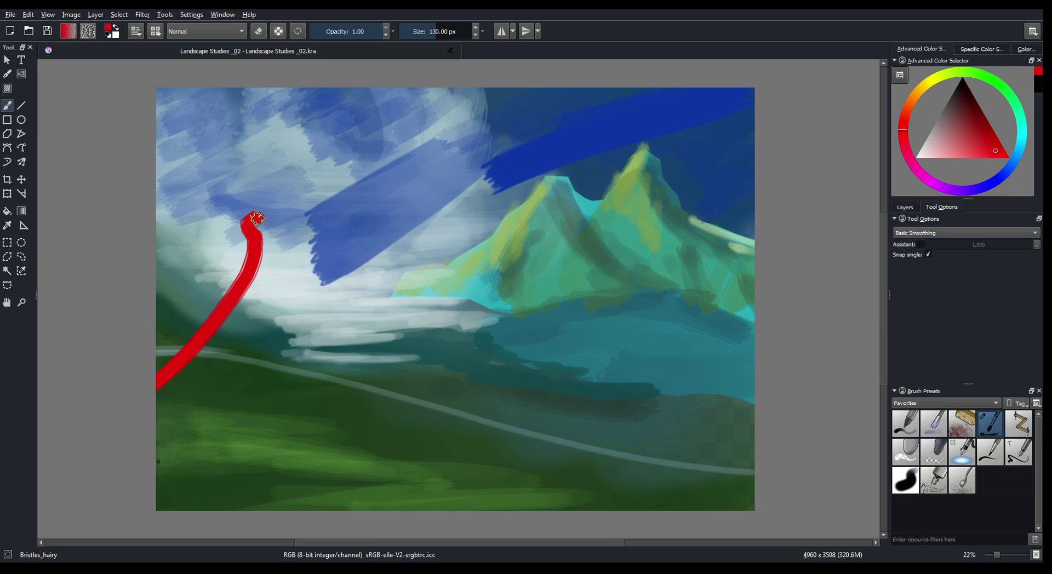
left_click_drag(316, 188, 665, 242)
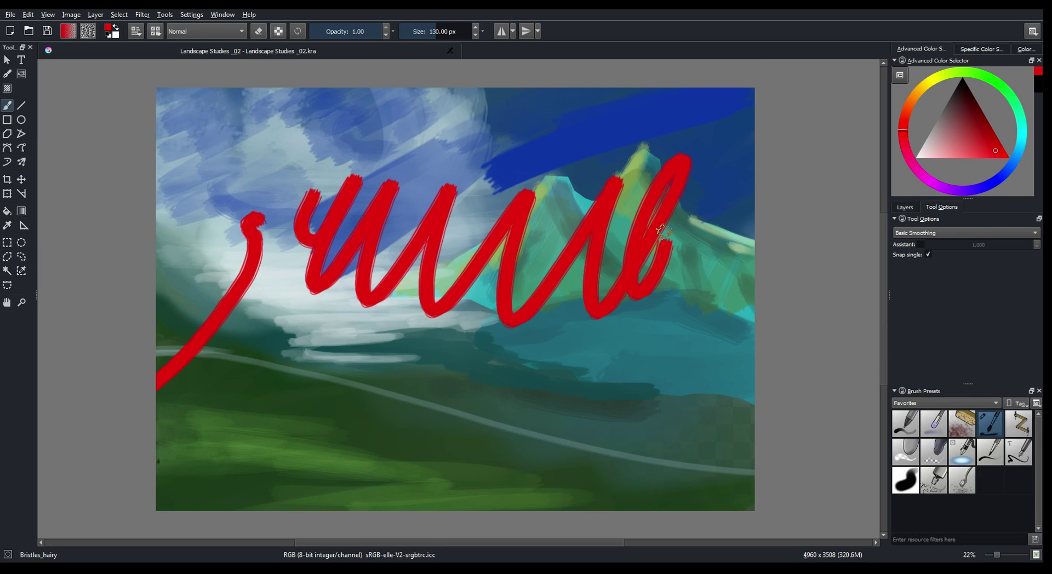
mouse_move(334, 347)
left_mouse_down()
mouse_move(401, 331)
mouse_move(654, 374)
left_mouse_up()
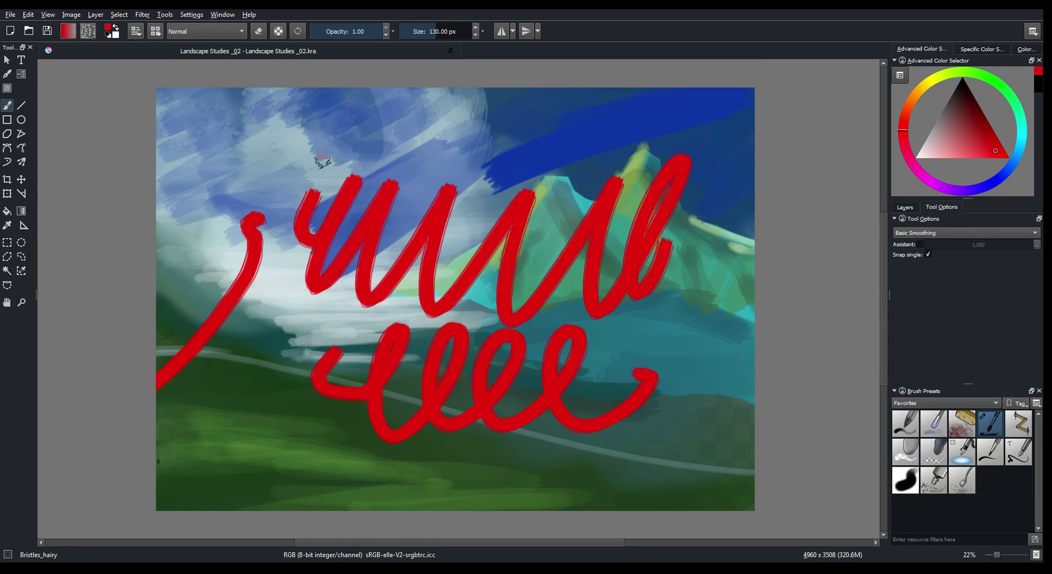
mouse_move(322, 160)
left_mouse_down()
mouse_move(218, 213)
mouse_move(257, 378)
mouse_move(315, 327)
left_mouse_up()
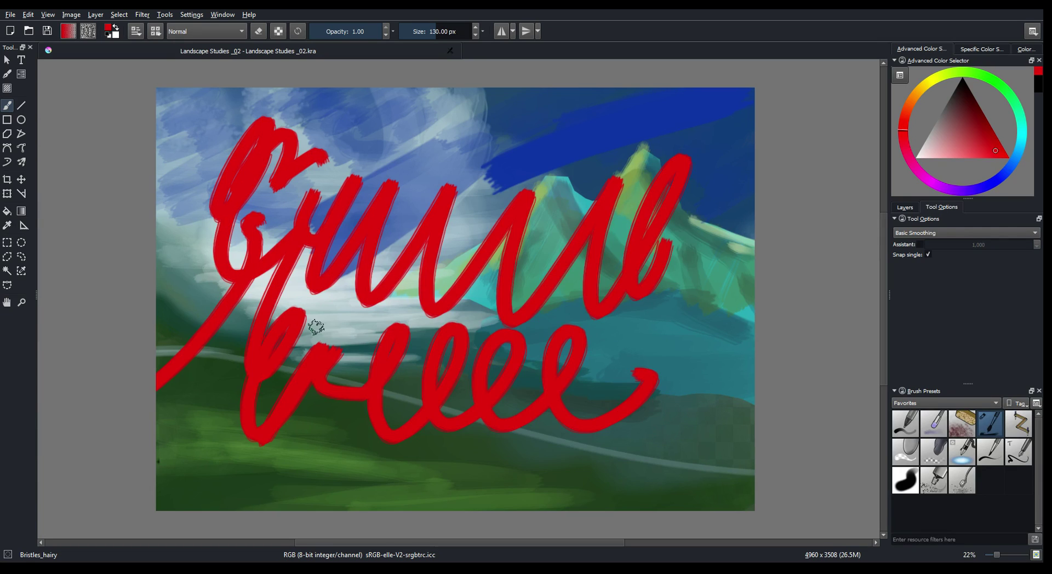